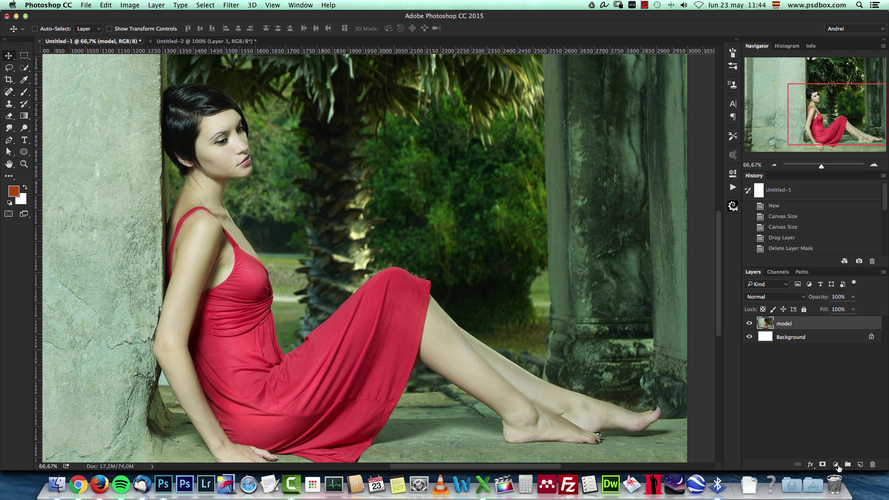
Add a Curves adjustment layer to the model photo and apply the Auto curve on RGB
left_click(836, 464)
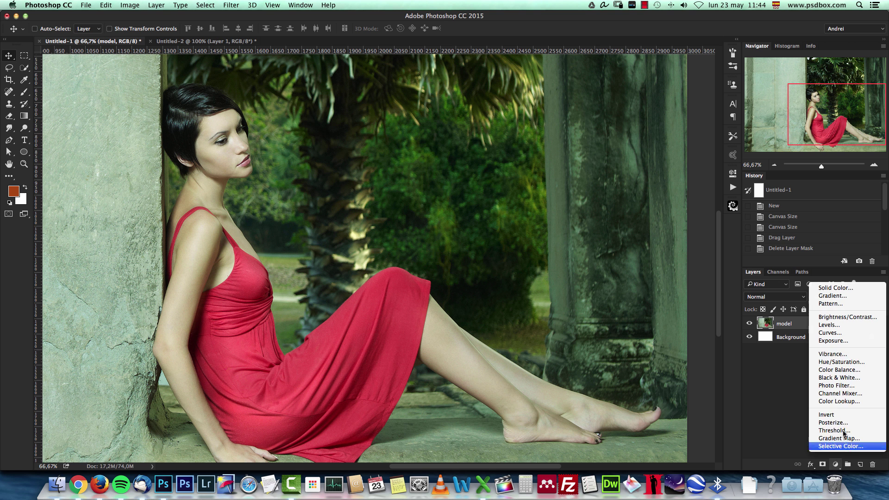
left_click(839, 333)
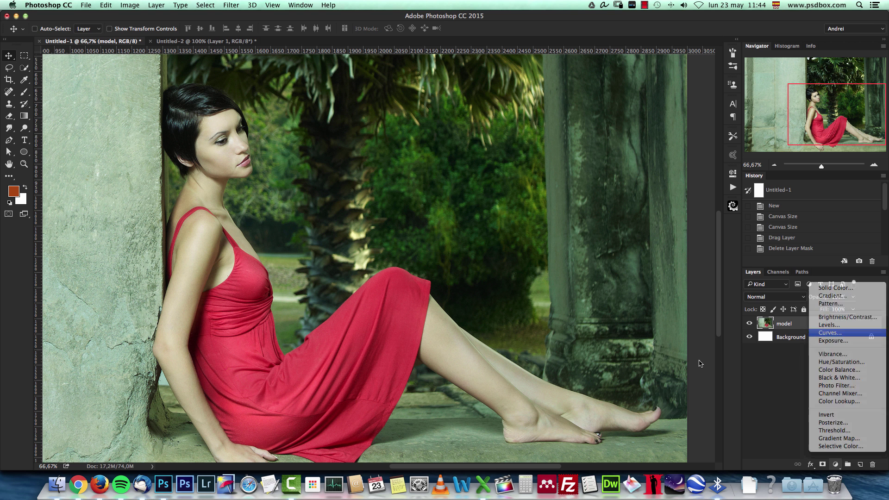
left_click(232, 42)
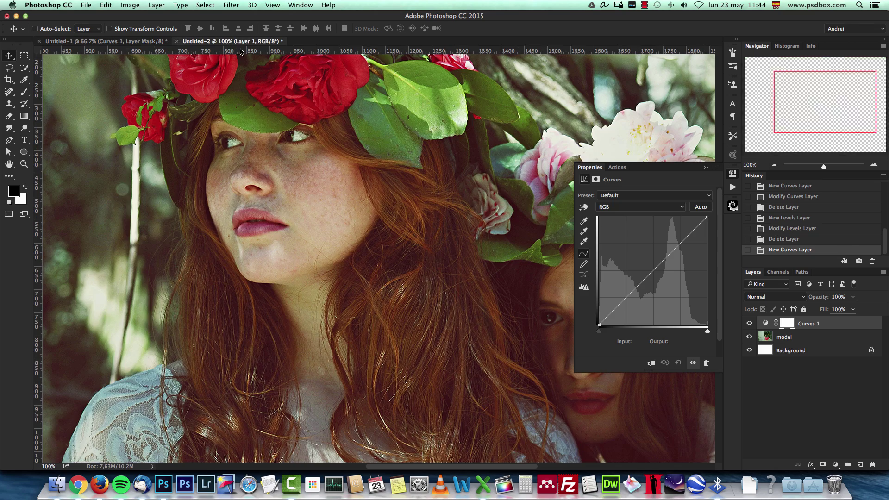
left_click(151, 42)
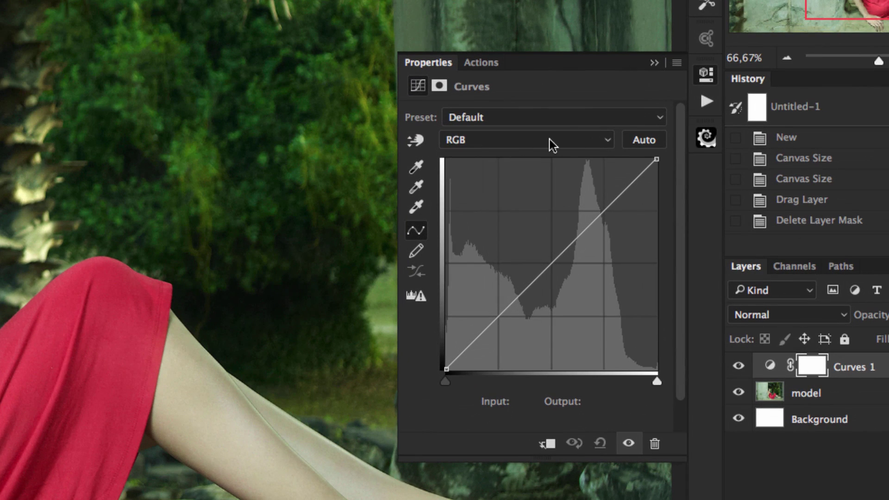
left_click(583, 140)
left_click(616, 92)
left_click(644, 140)
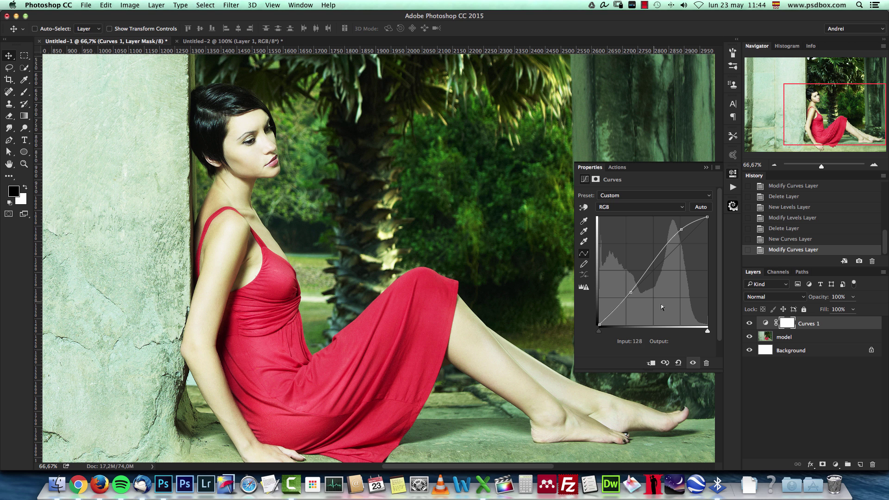
Reset the curve to default, then try a white point sample and undo it
left_click(679, 363)
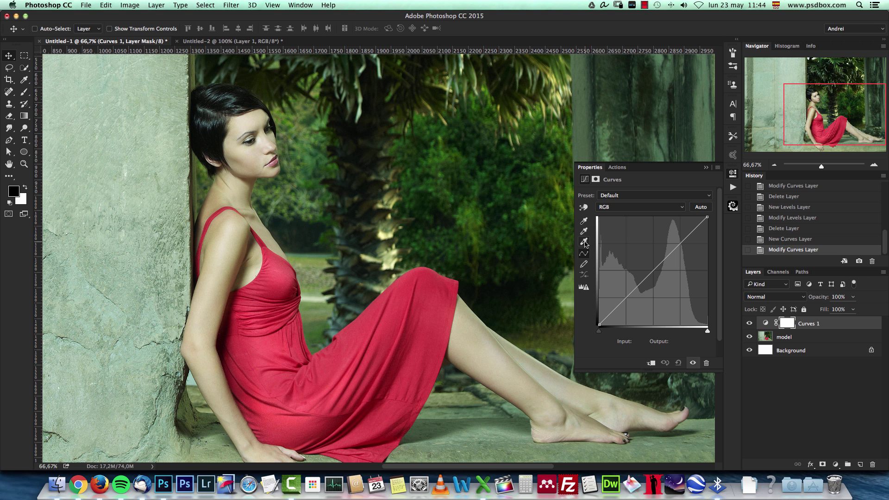
left_click(584, 242)
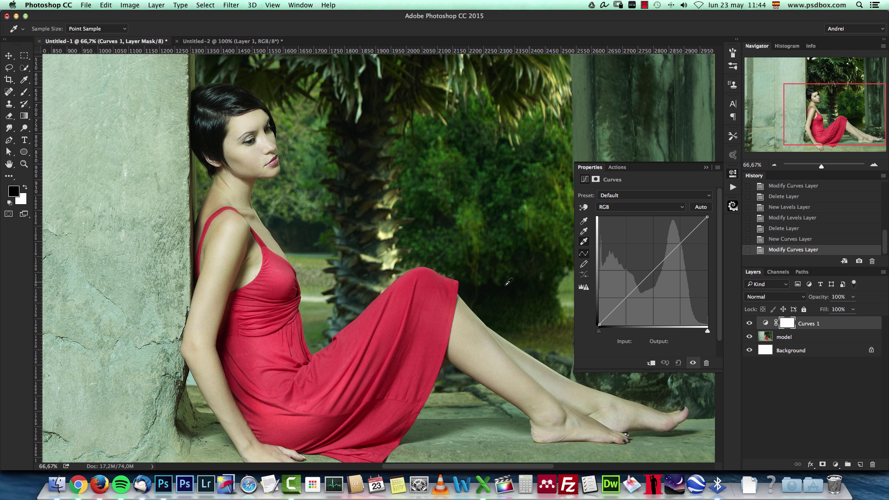
left_click(304, 458)
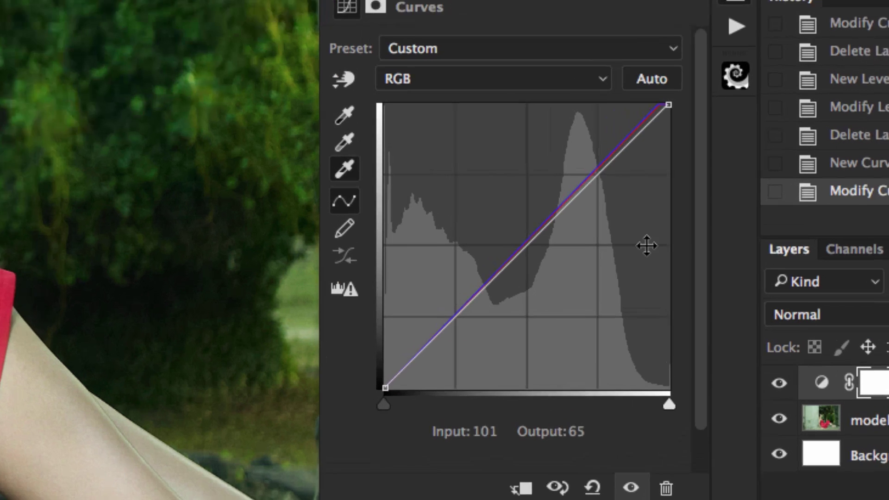
key("ctrl+z")
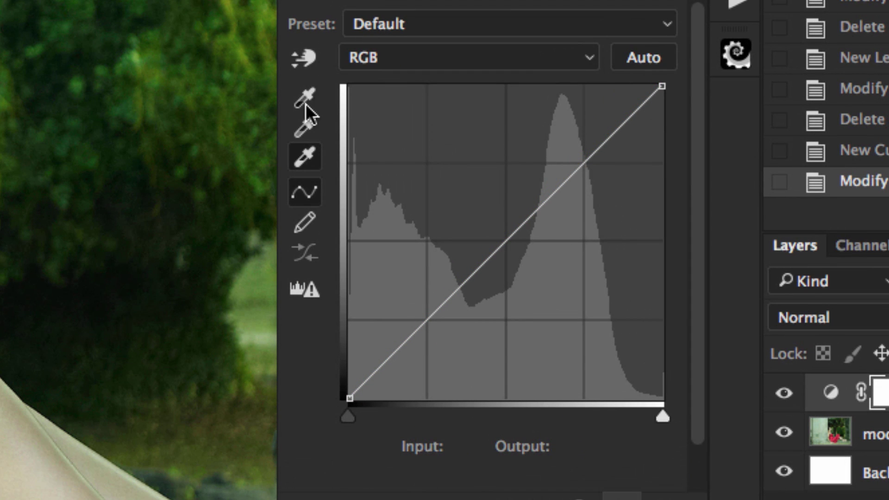
Try setting a black point from a dark area of the image, then undo it
left_click(315, 202)
left_click(304, 99)
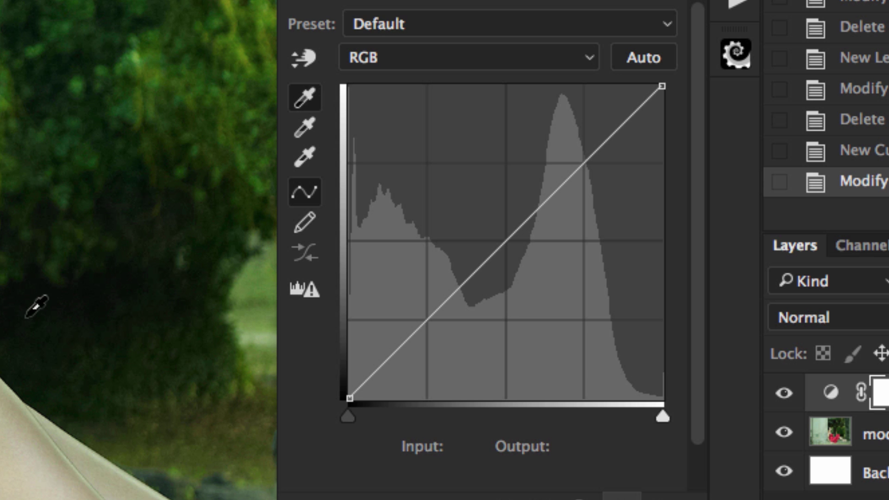
left_click(5, 311)
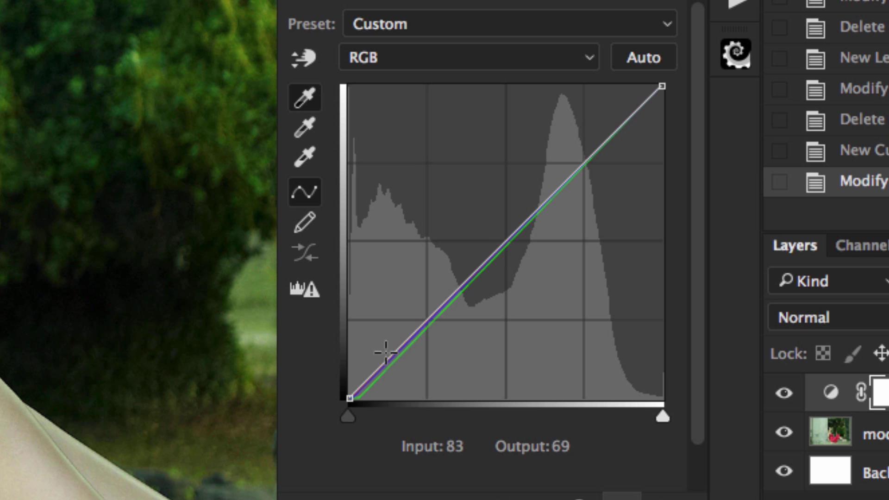
key("ctrl+z")
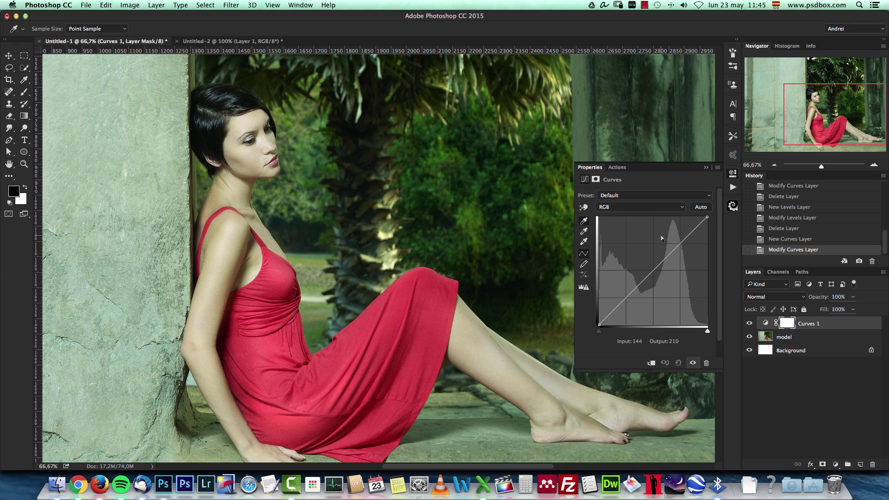
Open the Auto Color Correction options, cancel them unchanged, and leave point sampling
left_click(702, 215, "alt")
left_click(701, 207, "alt")
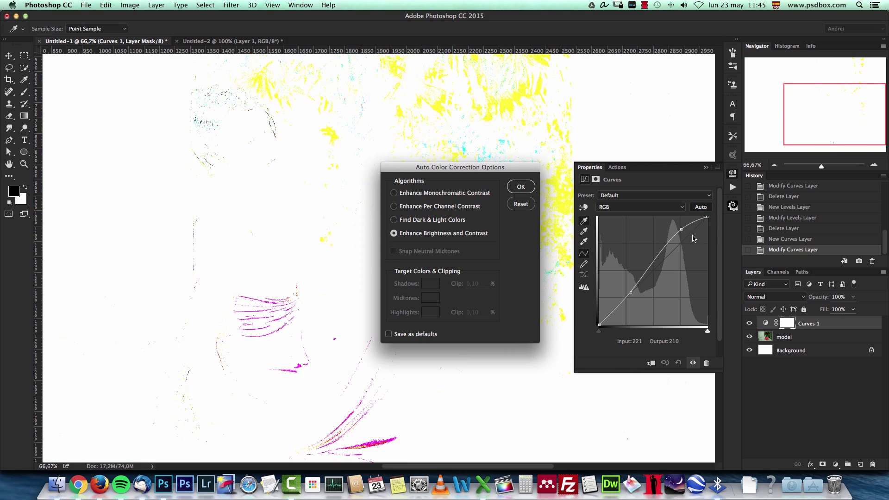
left_click(522, 205)
left_click(584, 221)
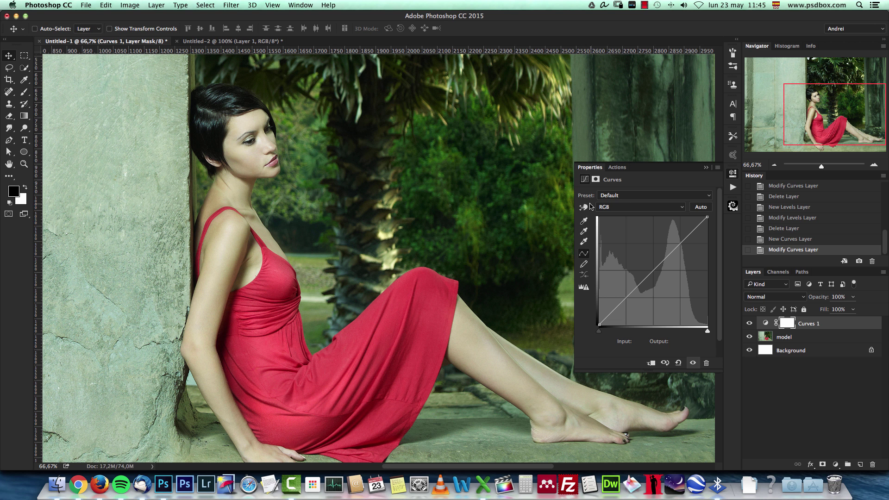
Apply auto correction with Find Dark & Light Colors and Snap Neutral Midtones
left_click(702, 207, "alt")
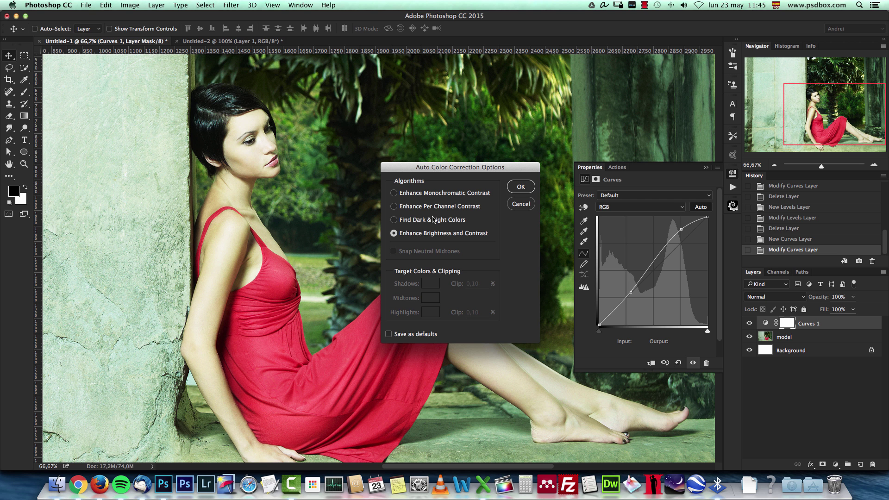
left_click(396, 221)
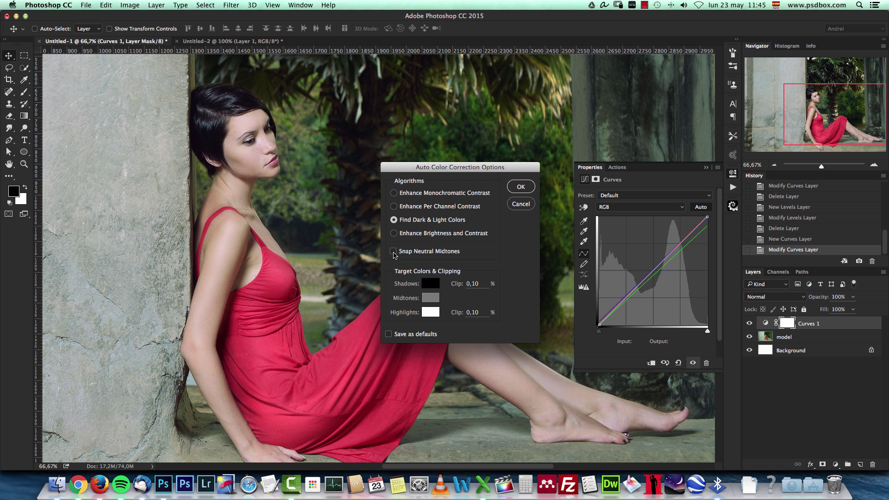
left_click(393, 252)
left_click(521, 187)
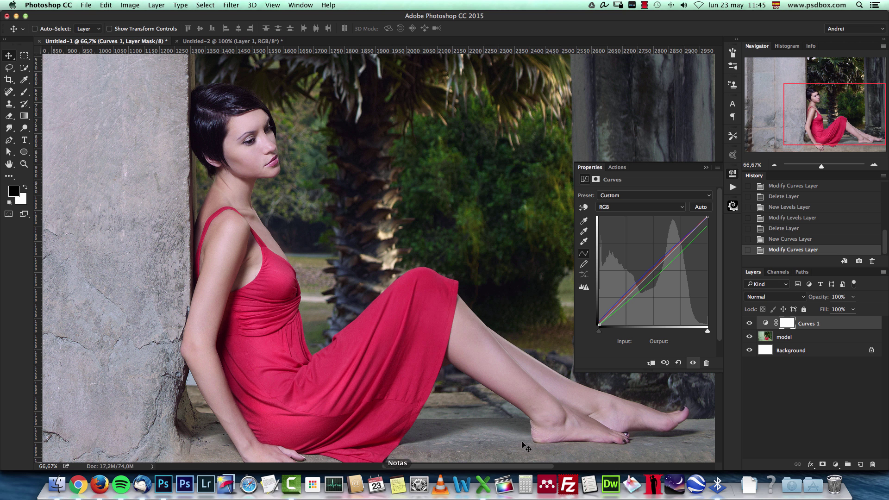
Compare before and after, then adjust the Green channel curve to map 137 to 124
left_click(749, 323)
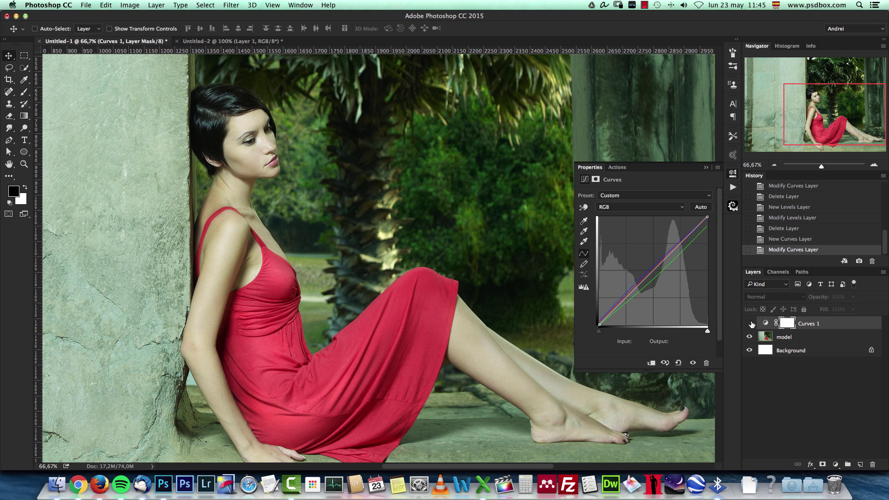
left_click(750, 324)
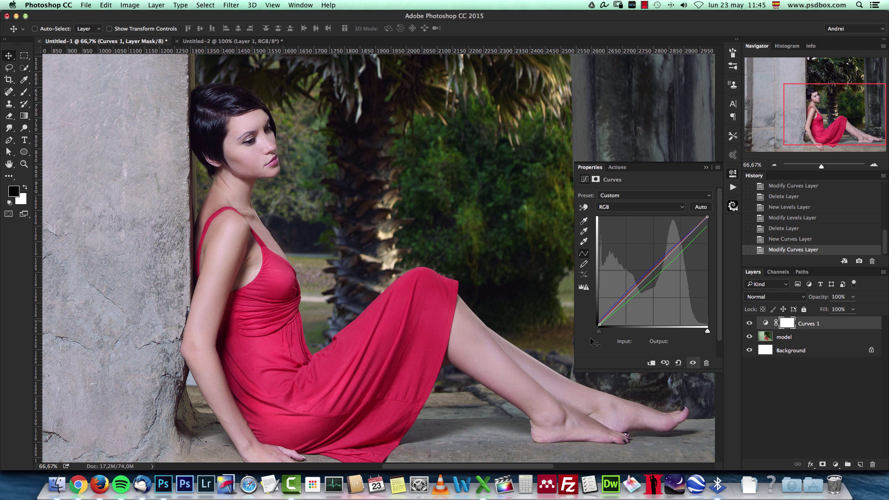
left_click(629, 212)
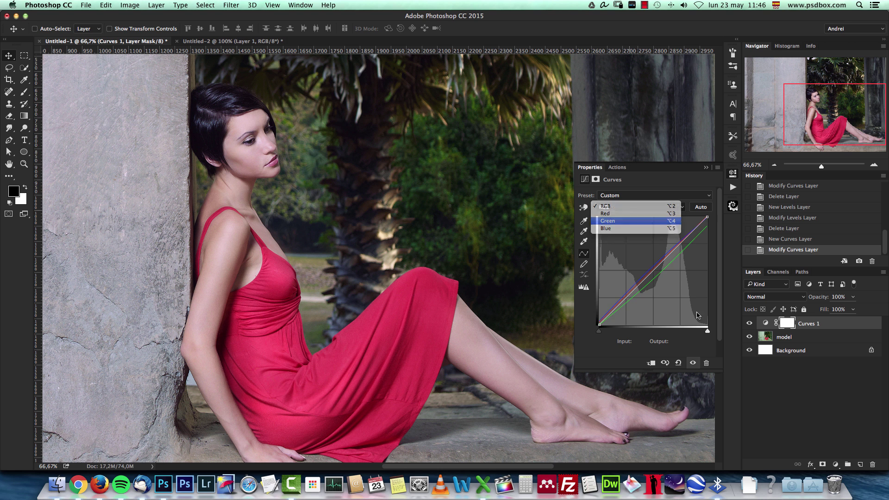
left_click(628, 221)
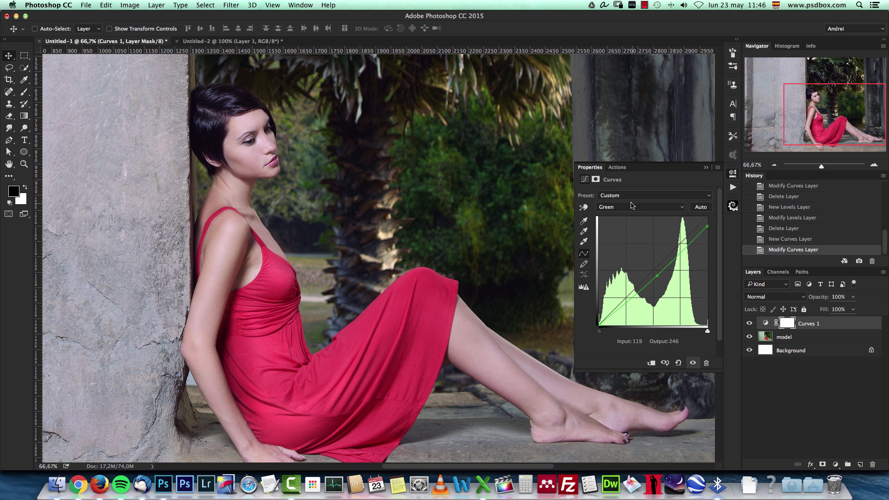
left_click(657, 277)
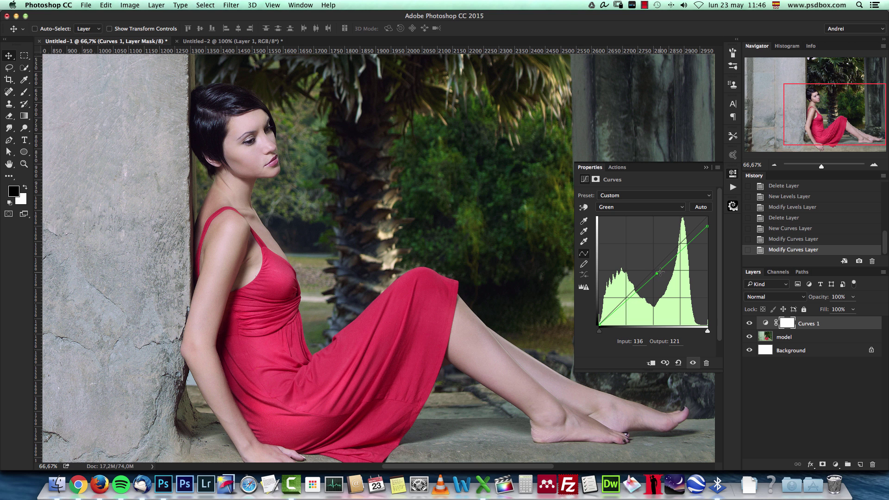
left_click_drag(660, 272, 657, 271)
Close the curve settings and keep Curves 1 at 100% opacity
left_click(706, 167)
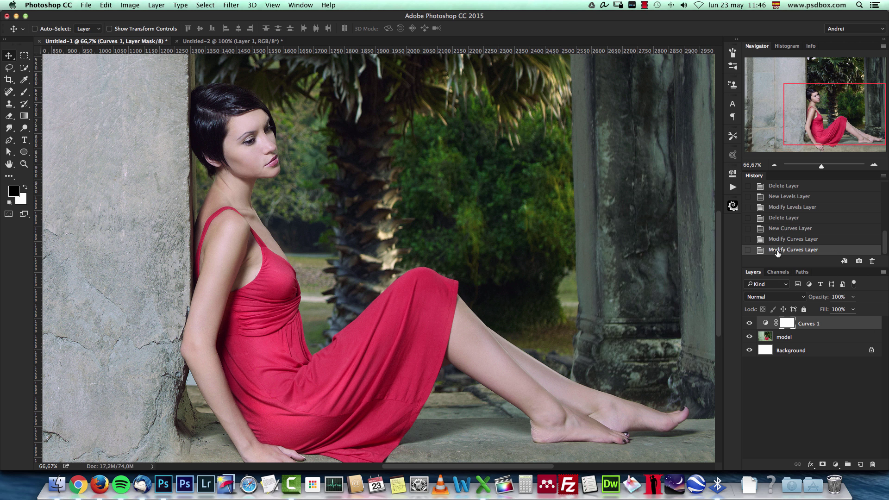
left_click(854, 297)
left_click(851, 308)
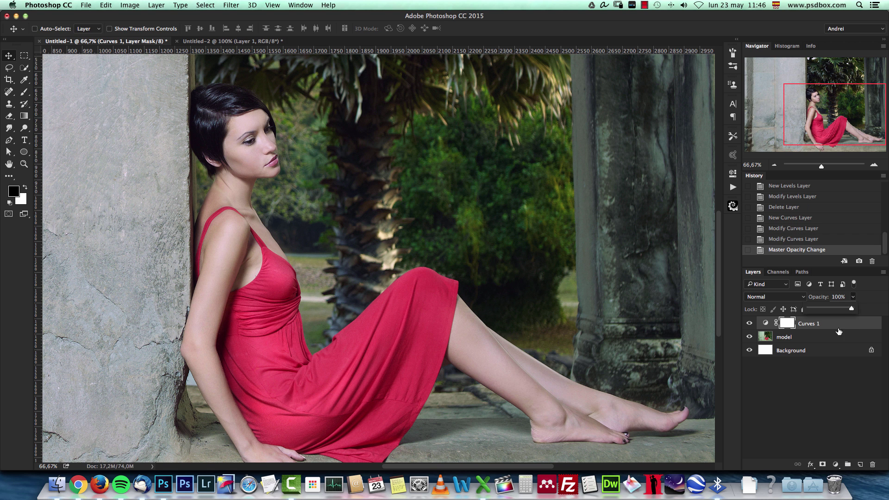
Add a trial Levels adjustment layer, then delete it in the trash
left_click(766, 323)
left_click(835, 464)
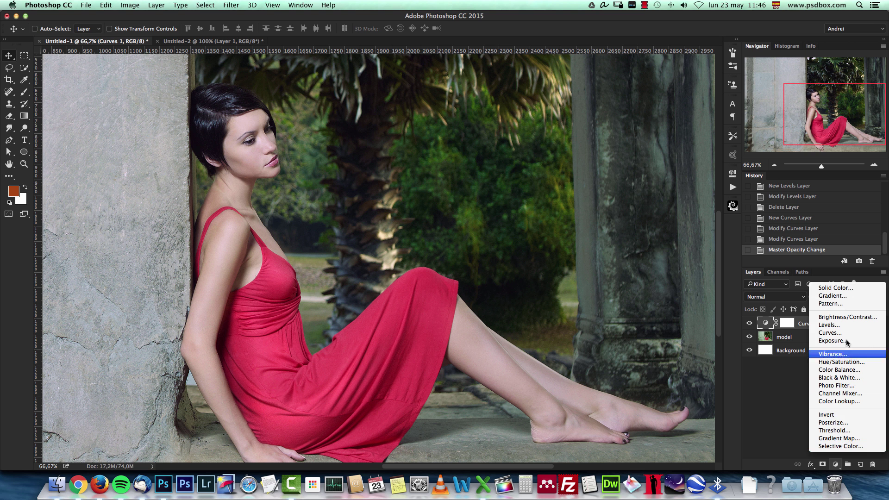
left_click(834, 324)
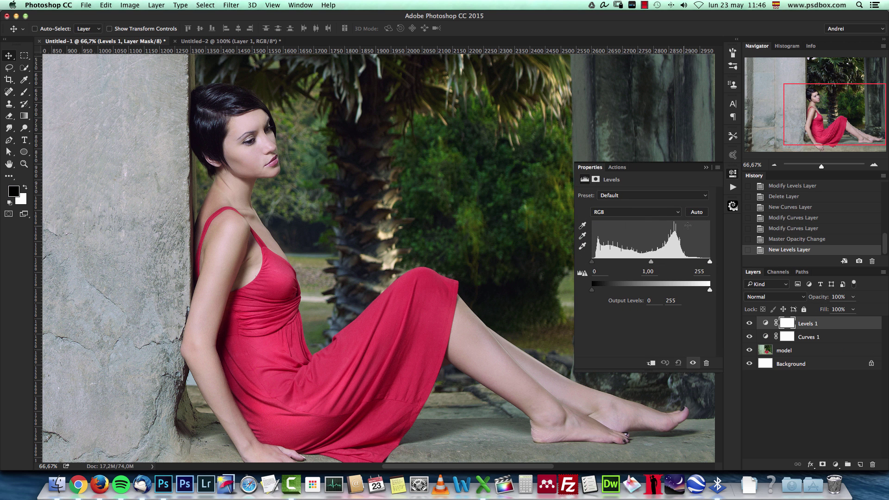
left_click(706, 167)
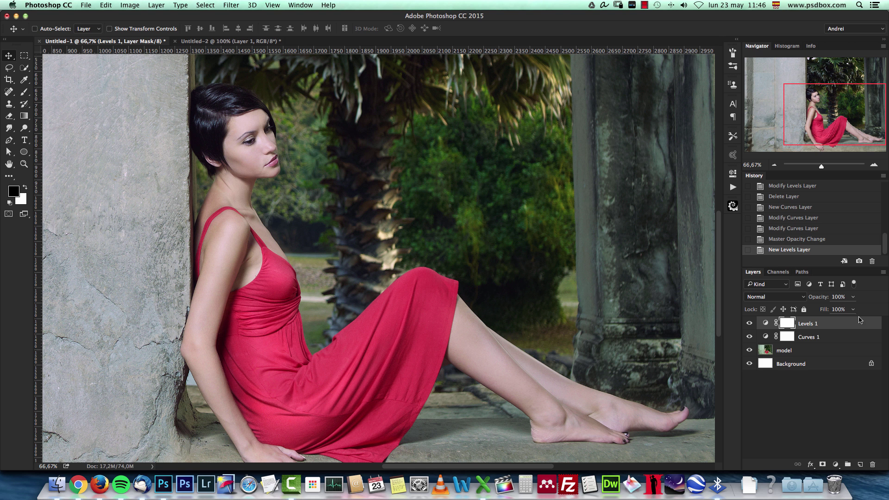
left_click_drag(859, 320, 874, 464)
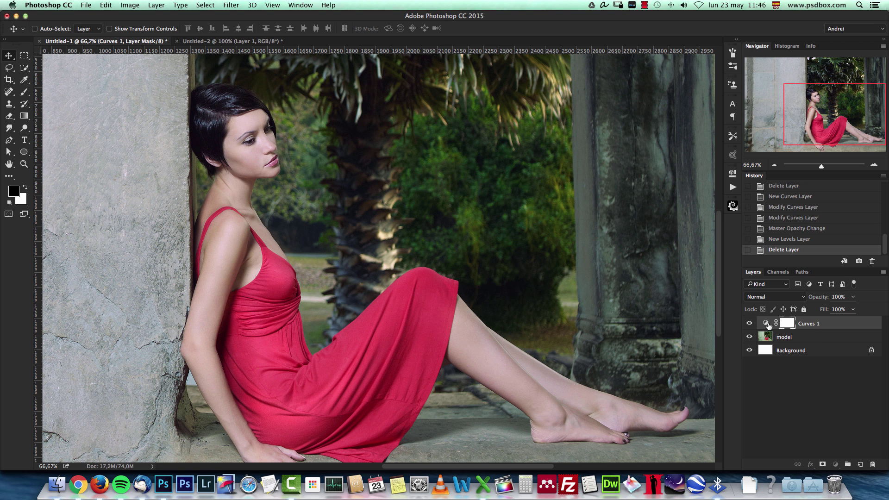
Add two trial points to the Curves 1 curve, then reset it to straight
double_click(766, 324)
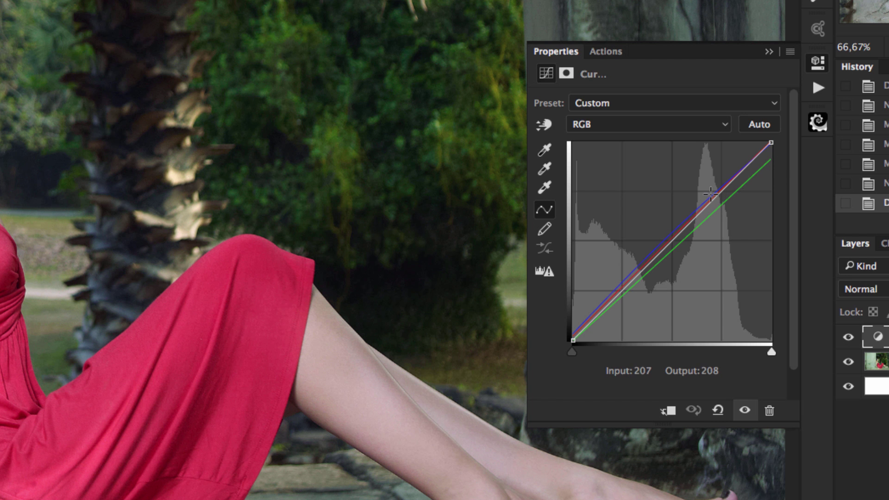
left_click_drag(637, 276, 636, 278)
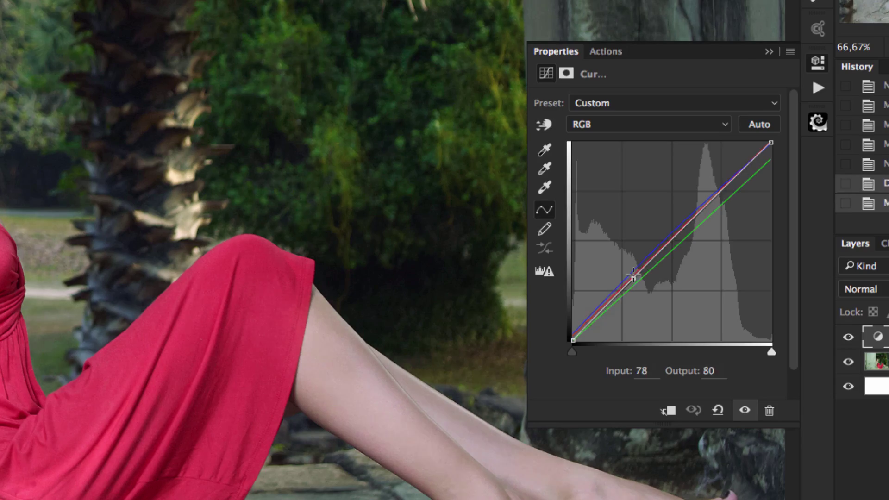
left_click(717, 199)
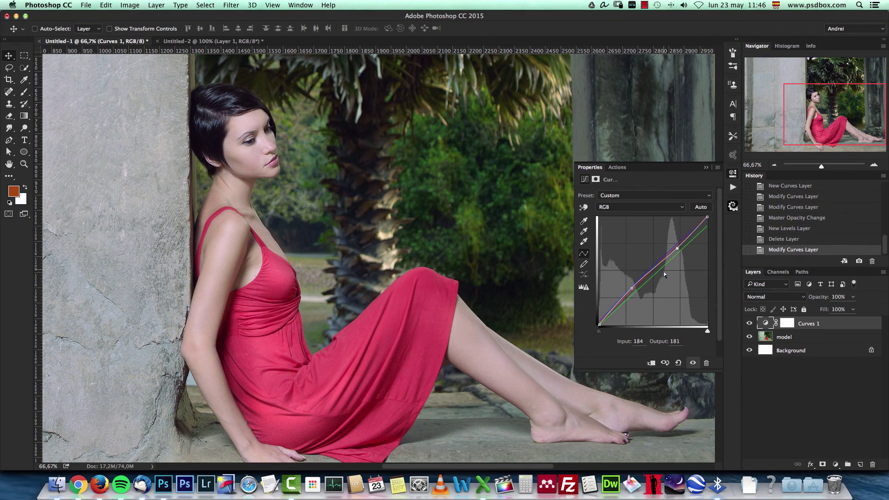
left_click(678, 364)
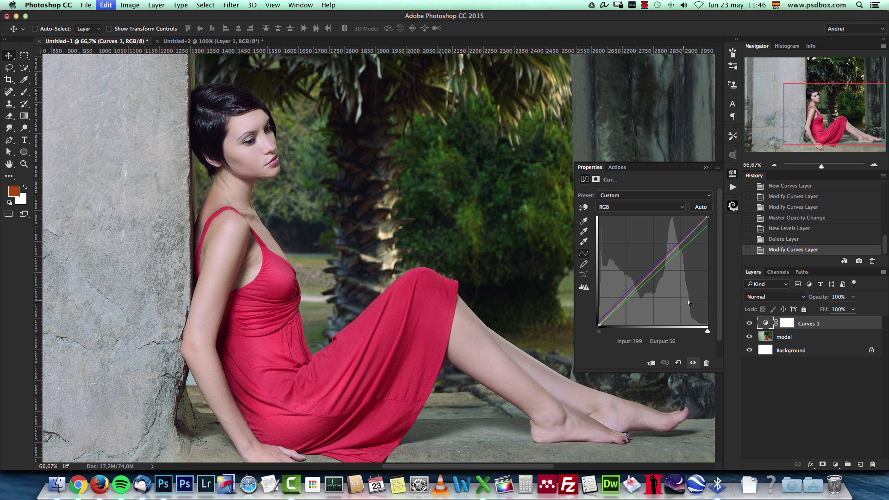
left_click(706, 167)
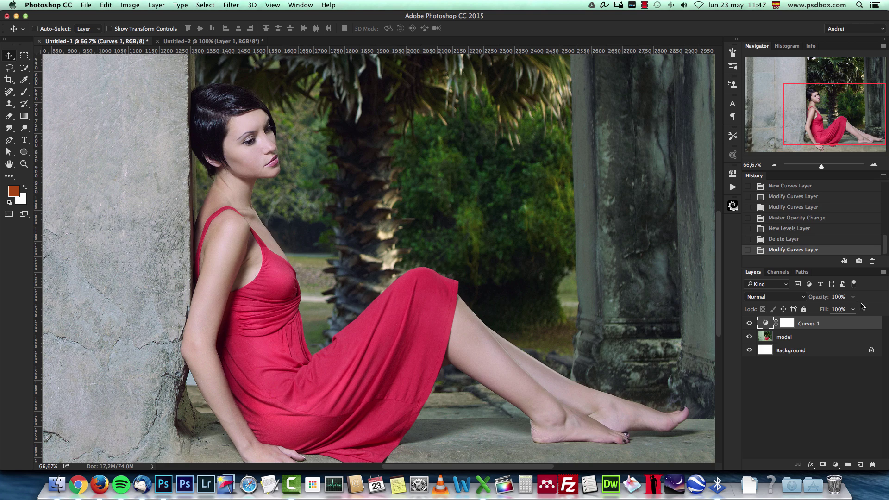
Switch to the flower-crown photo and add a Curves adjustment layer
key("ctrl+Tab")
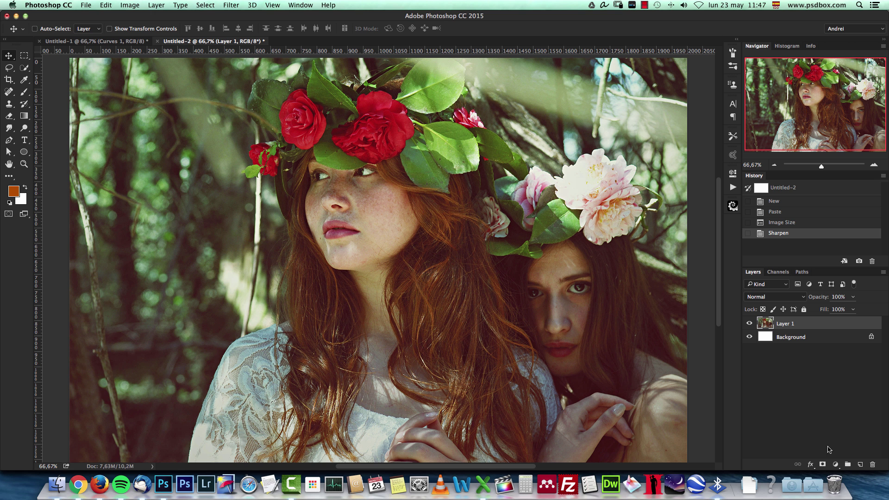
left_click(836, 465)
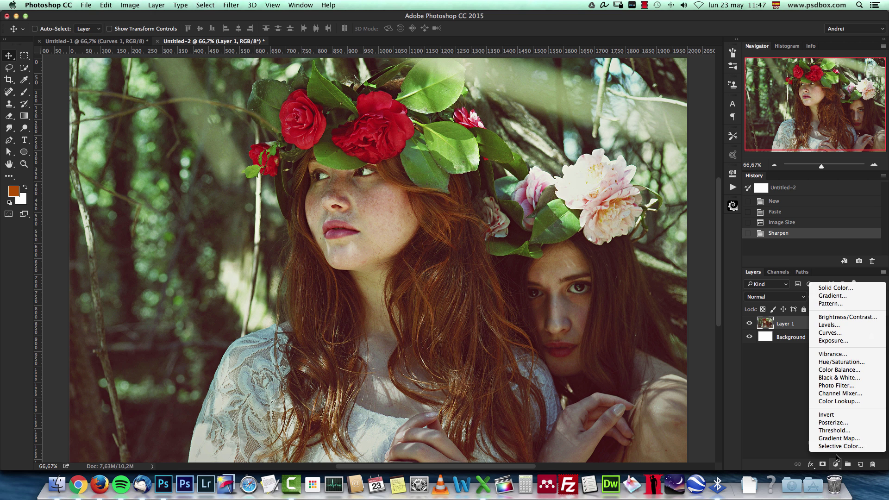
left_click(841, 333)
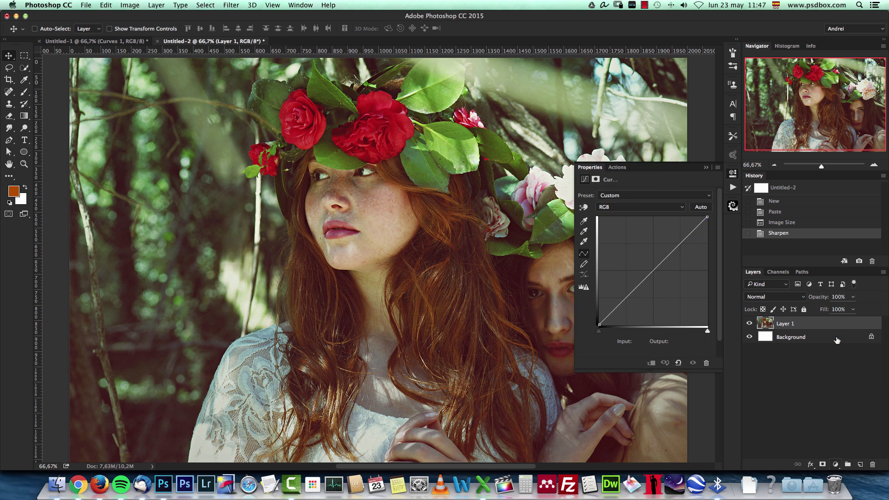
Auto-correct with Find Dark & Light Colors and Snap Neutral Midtones, then hide the layer
left_click(700, 207, "alt")
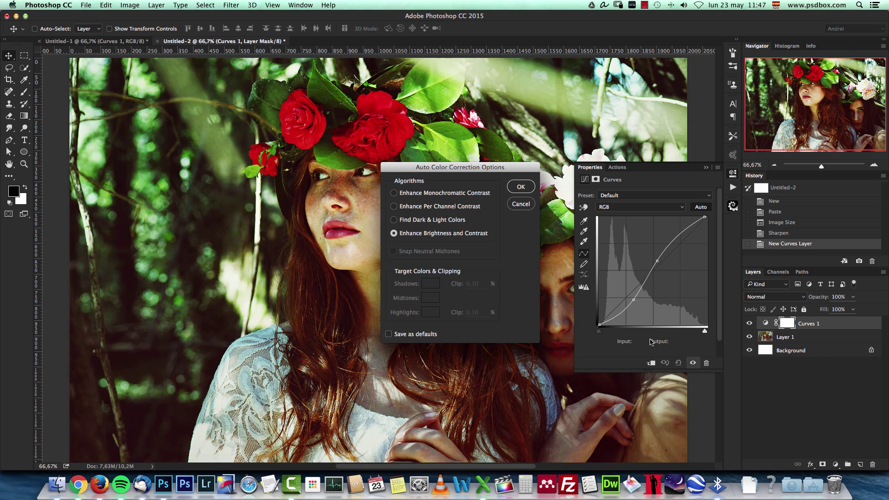
left_click(402, 222)
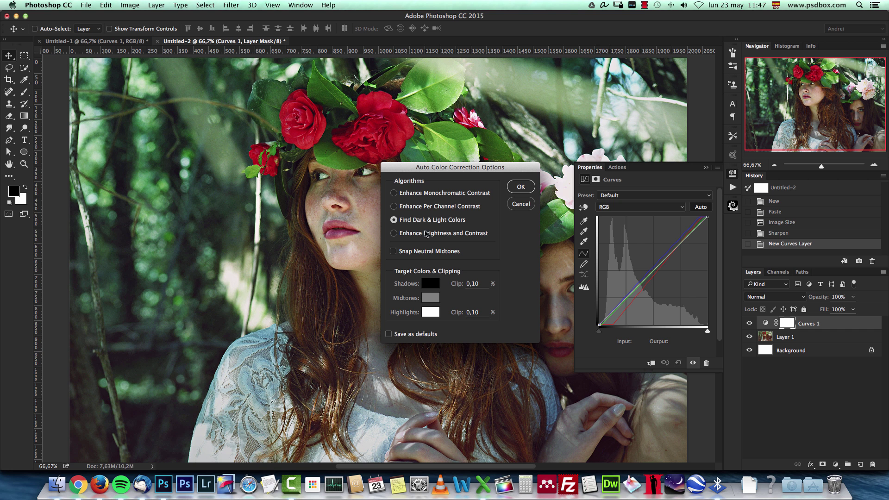
left_click(393, 252)
left_click(521, 189)
left_click_drag(514, 370, 464, 360)
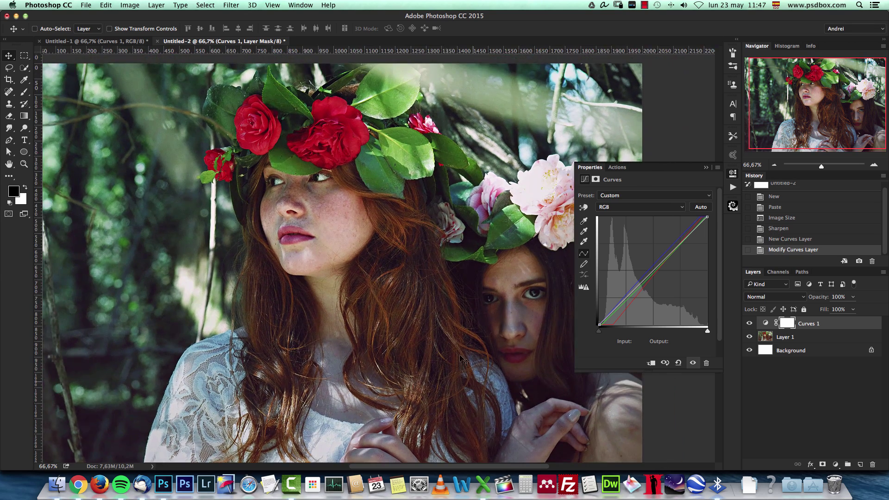
left_click(707, 169)
left_click(749, 323)
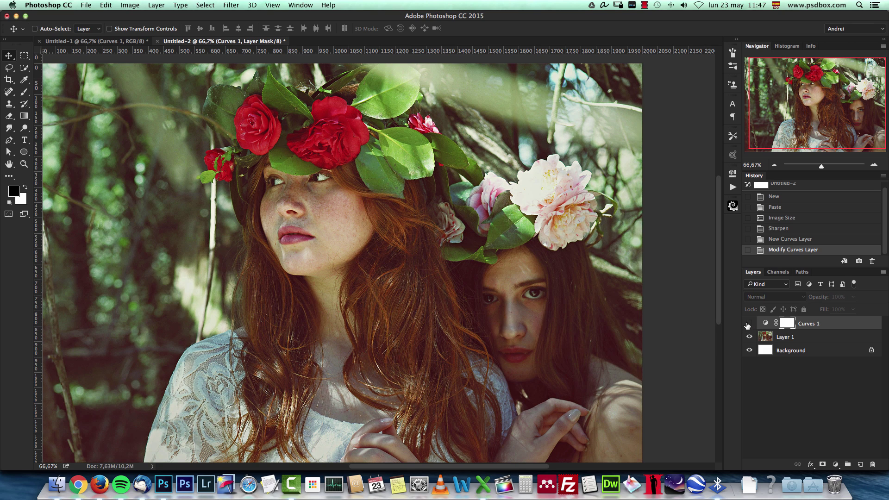
Turn Curves 1 back on and open its adjustment settings
left_click(749, 324)
left_click(749, 324)
left_click(749, 324)
left_click(765, 323)
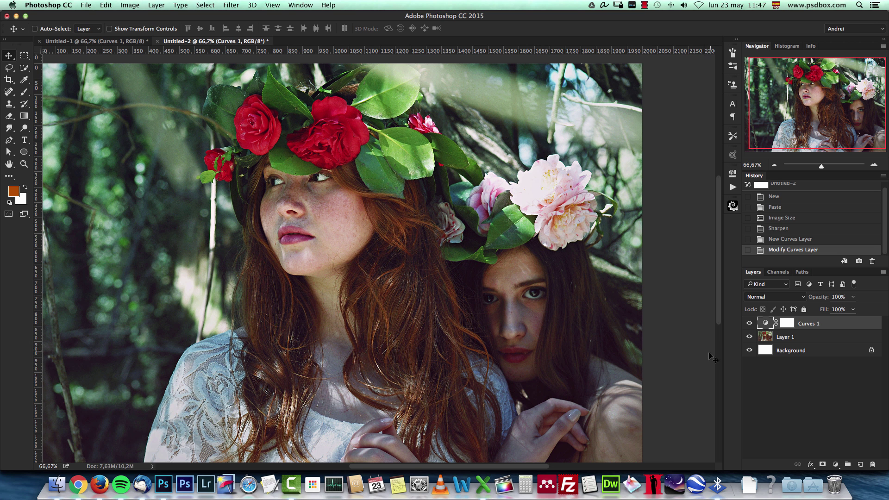
double_click(766, 322)
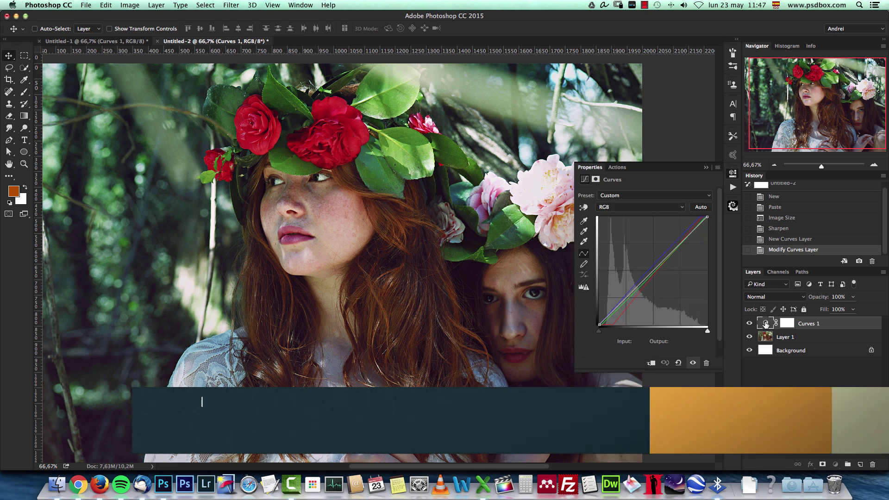
Reapply auto correction using Find Dark & Light Colors with Snap Neutral Midtones
left_click(701, 207, "alt")
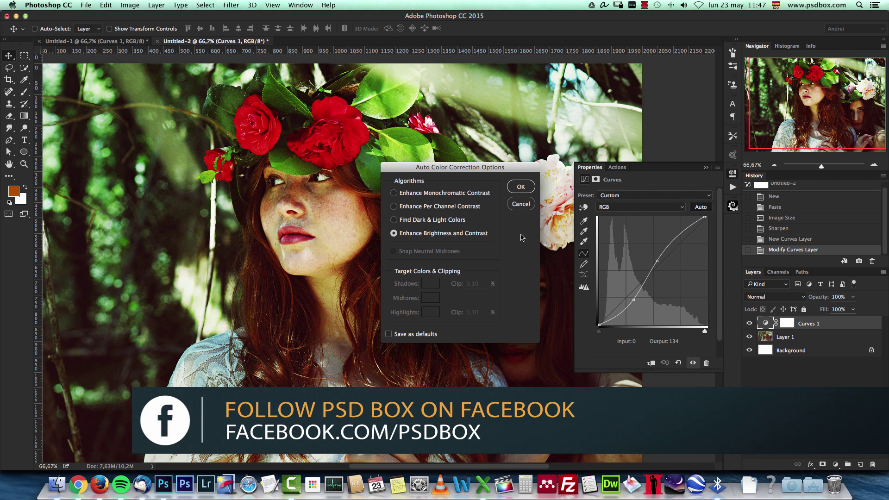
left_click(394, 220)
left_click(394, 252)
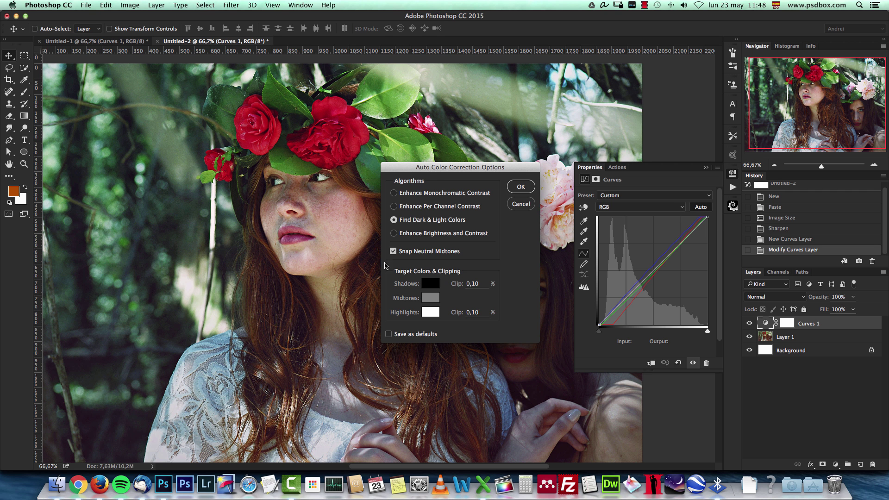
left_click(521, 187)
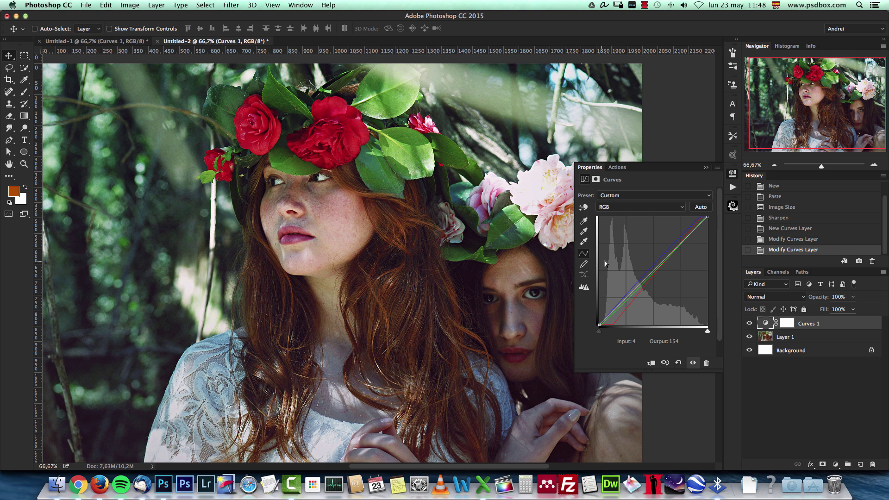
left_click(706, 167)
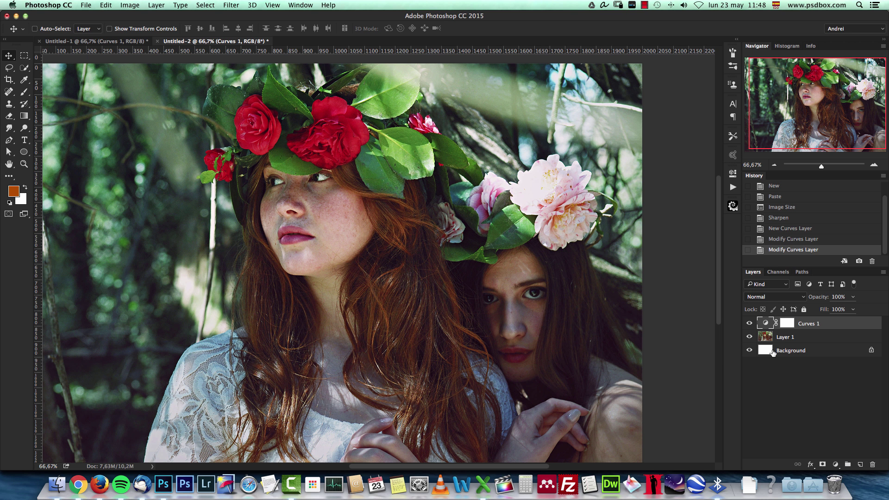